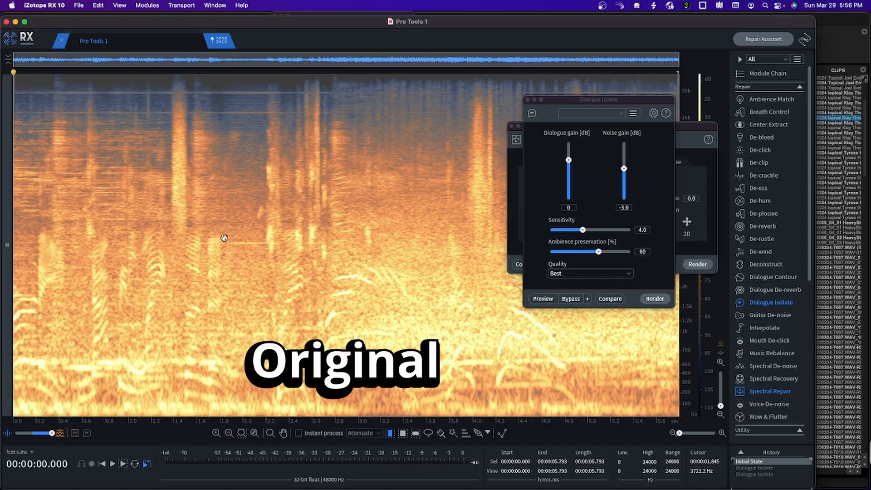
# Play the original and the Dialogue Isolate render with -Inf noise gain, undoing and redoing the render to compare them.
pyautogui.press('space')
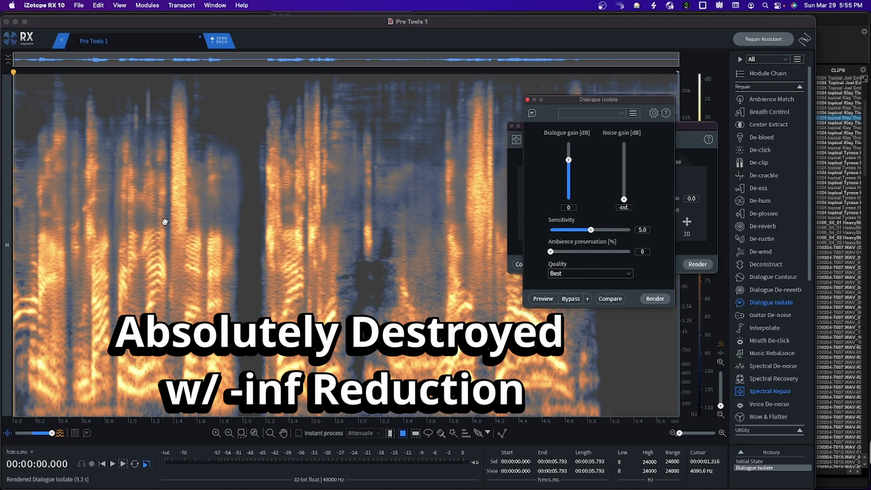
pyautogui.click(287, 37)
pyautogui.press('space')
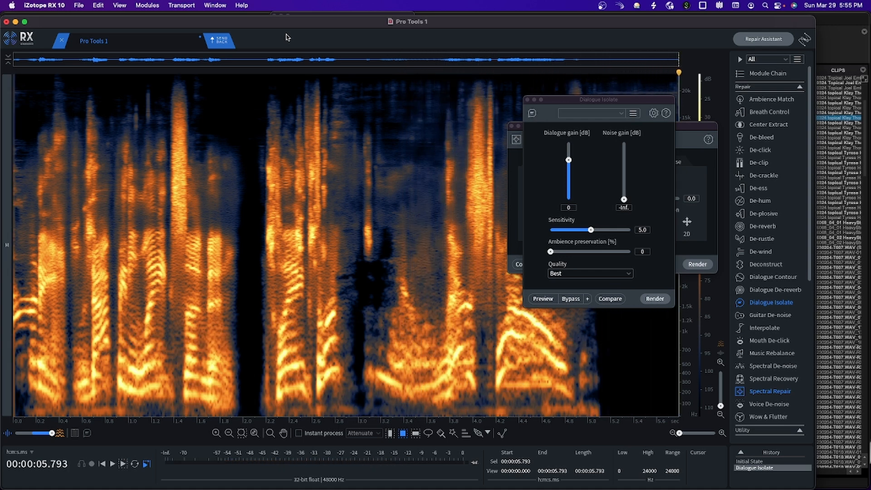
pyautogui.press('super+z')
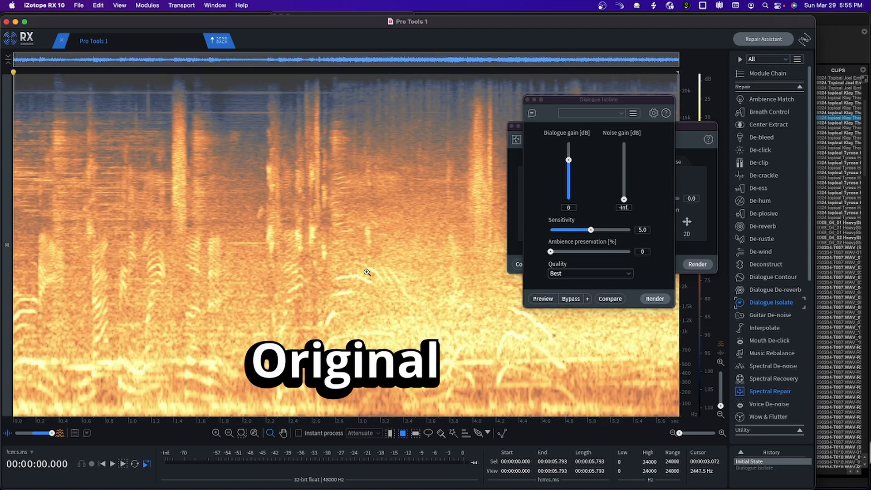
pyautogui.press('super+shift+z')
pyautogui.click(345, 247)
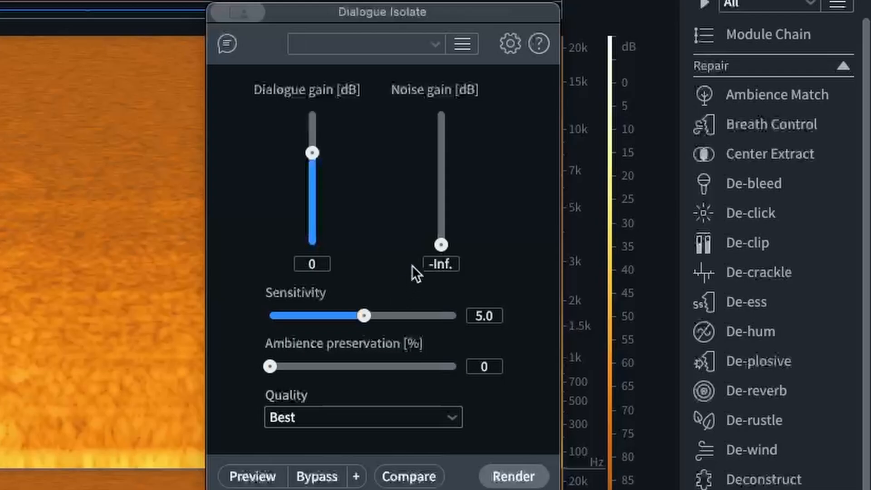
# In Dialogue Isolate, set the noise gain to -3.0 dB and ambience preservation to 70%, and lower the sensitivity.
pyautogui.moveTo(443, 241); pyautogui.dragTo(448, 174)
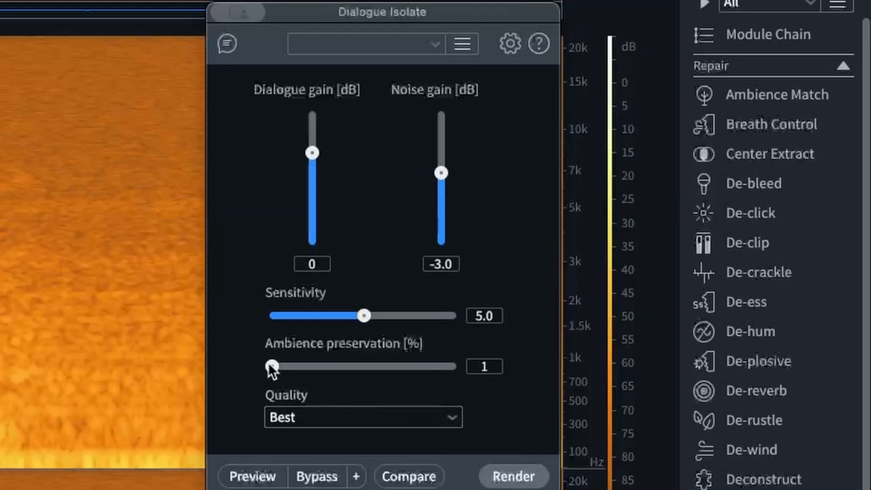
pyautogui.moveTo(266, 362); pyautogui.dragTo(289, 363)
pyautogui.moveTo(349, 367); pyautogui.dragTo(399, 360)
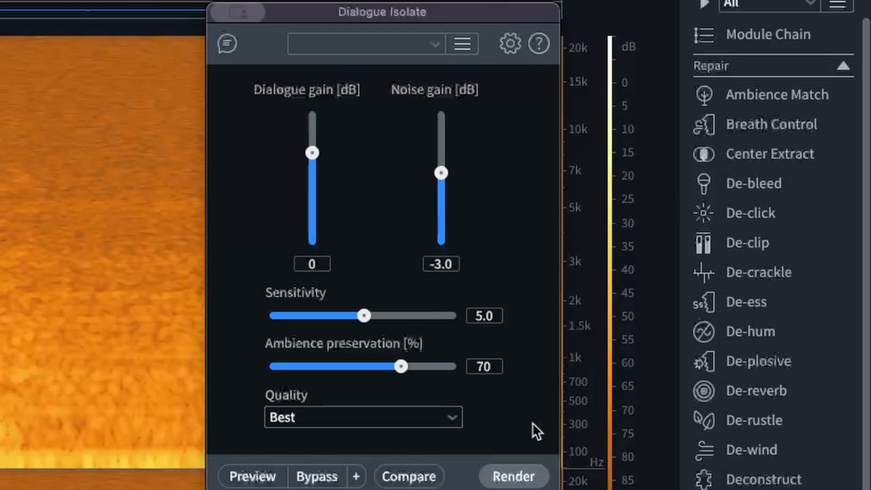
pyautogui.moveTo(362, 314); pyautogui.dragTo(323, 310)
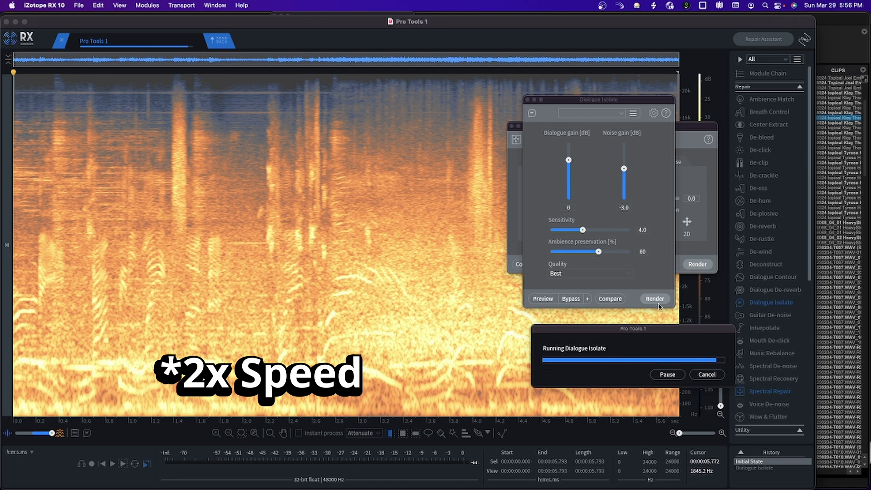
# Render Dialogue Isolate with -3.0 dB noise gain, 4.0 sensitivity and 60% ambience preservation, and play back the result.
pyautogui.click(654, 302)
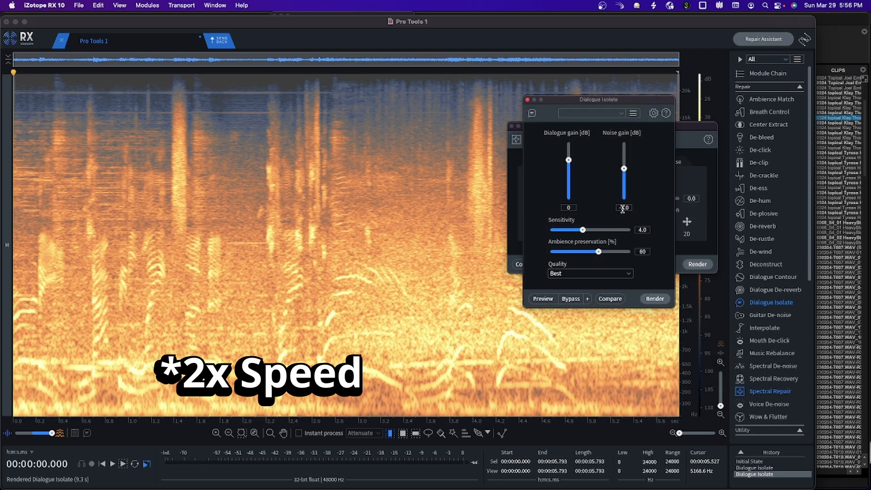
pyautogui.press('space')
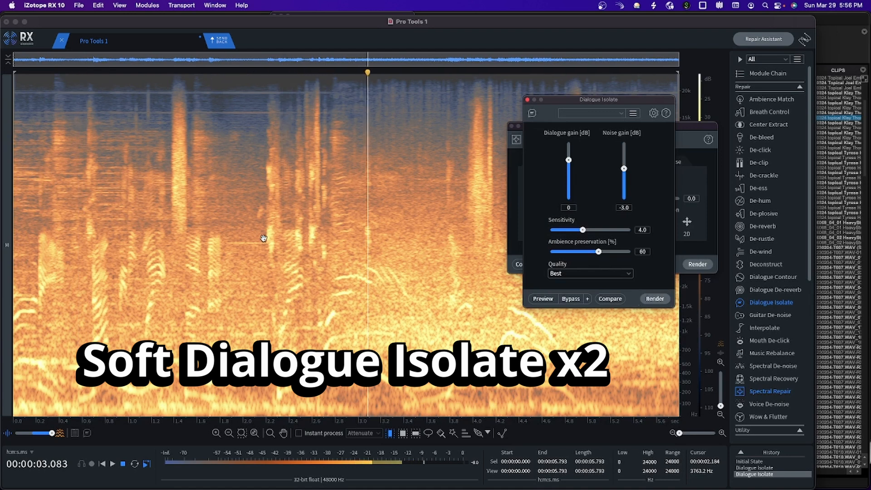
pyautogui.press('space')
# Compare the initial state with the second Dialogue Isolate render by switching between them in the history during playback.
pyautogui.click(762, 462)
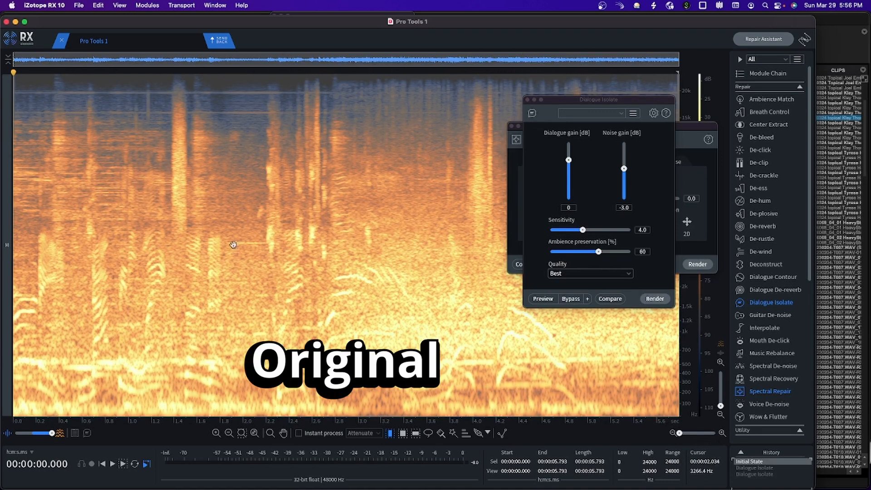
pyautogui.press('space')
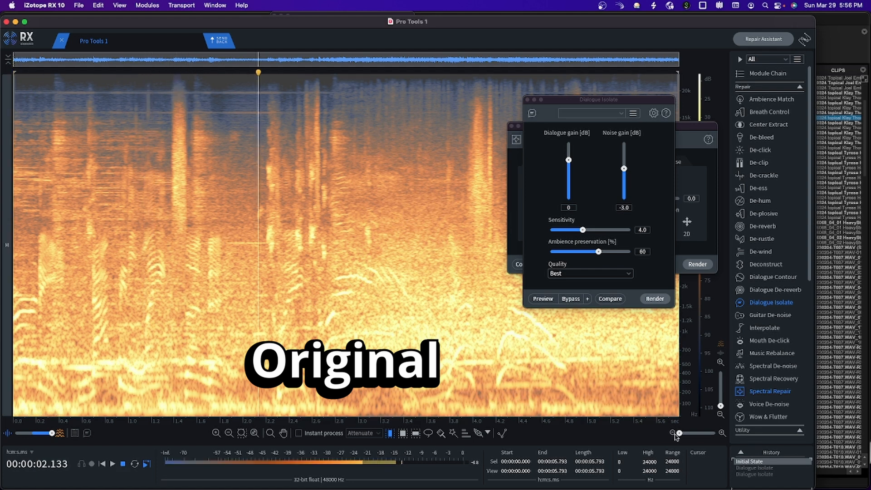
pyautogui.press('space')
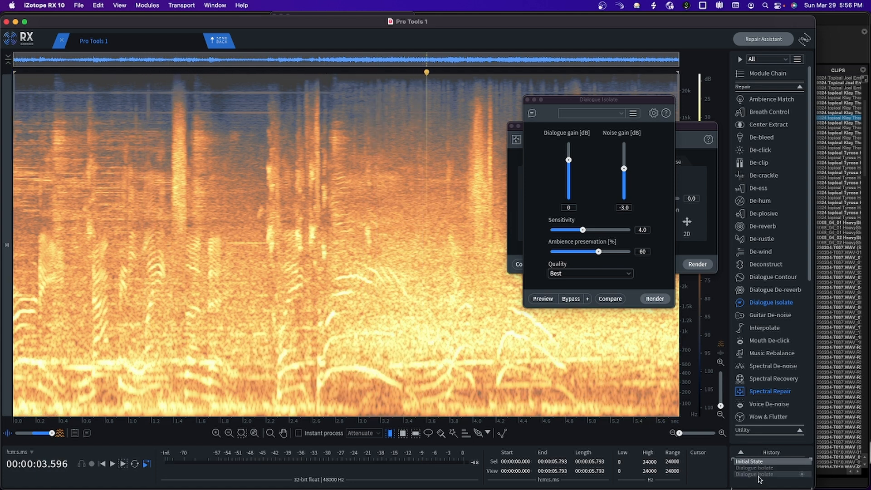
pyautogui.click(759, 474)
pyautogui.press('space')
pyautogui.click(756, 463)
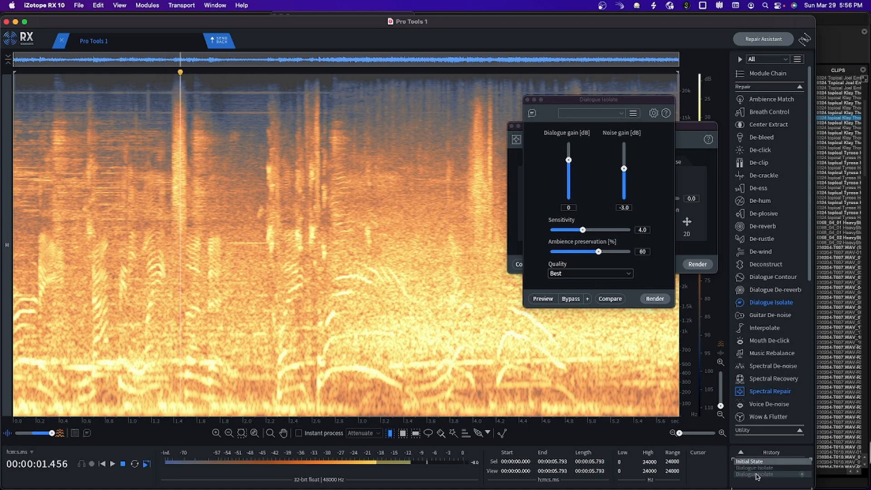
pyautogui.click(756, 475)
pyautogui.click(755, 463)
pyautogui.click(756, 475)
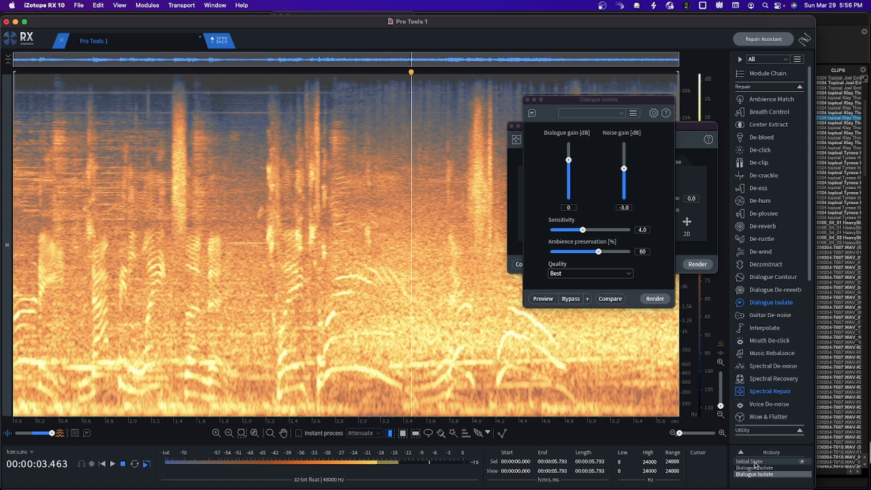
pyautogui.click(755, 462)
pyautogui.click(756, 474)
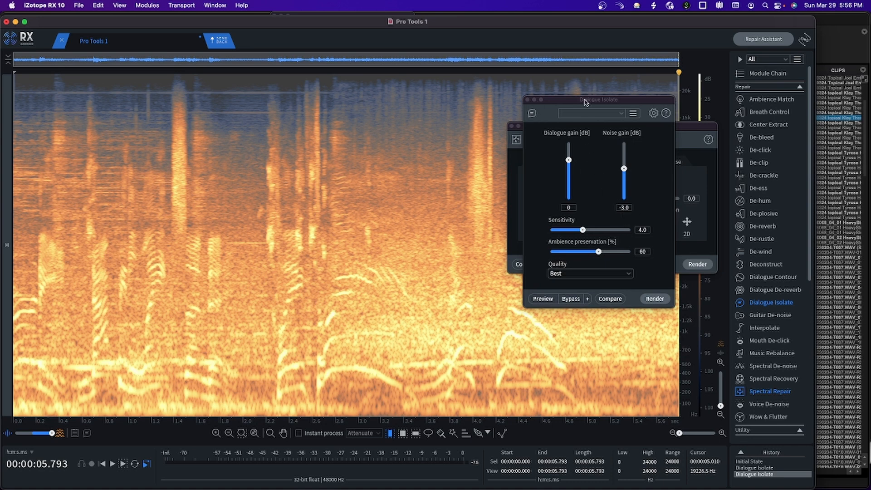
# Close the Dialogue Isolate module, return to the initial state in the history and play the original recording.
pyautogui.click(528, 100)
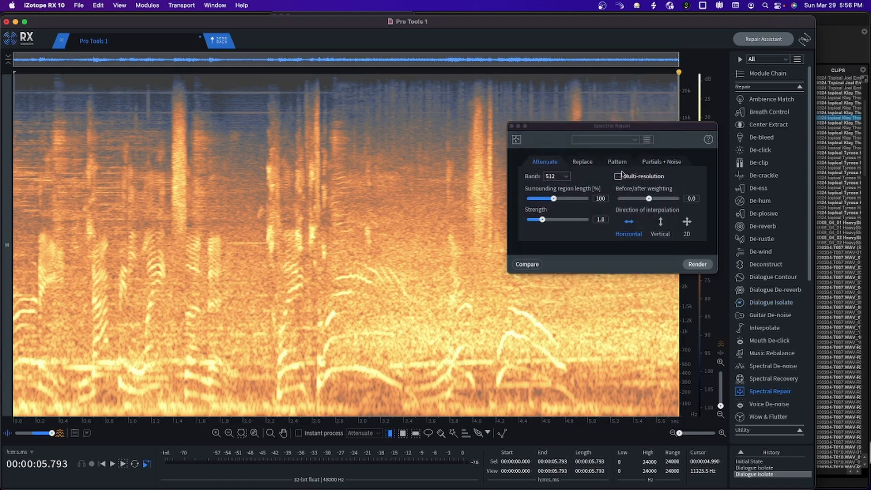
pyautogui.click(759, 463)
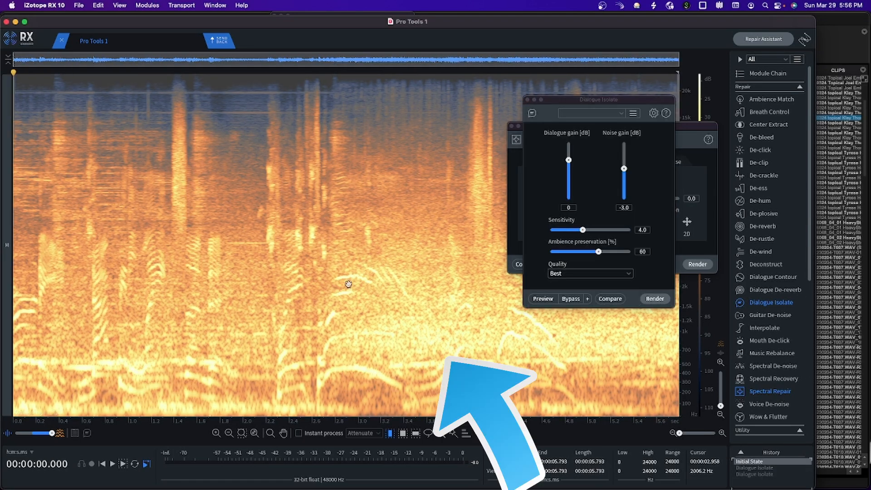
pyautogui.press('space')
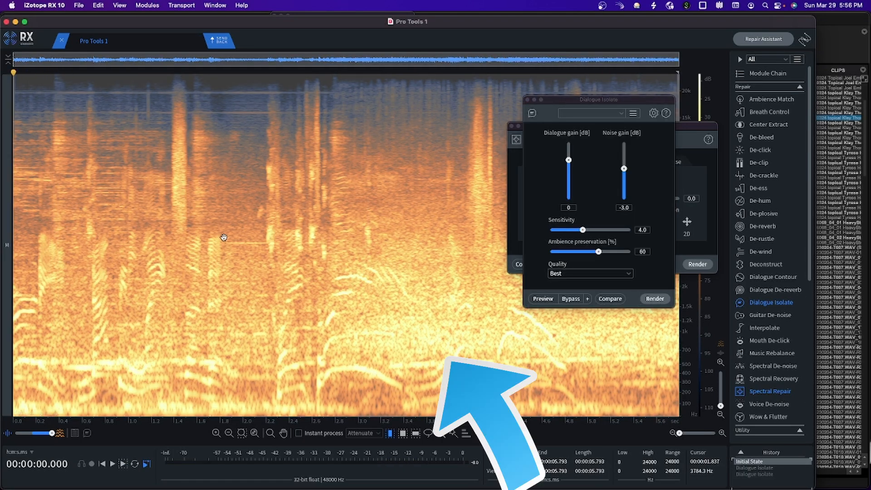
pyautogui.press('space')
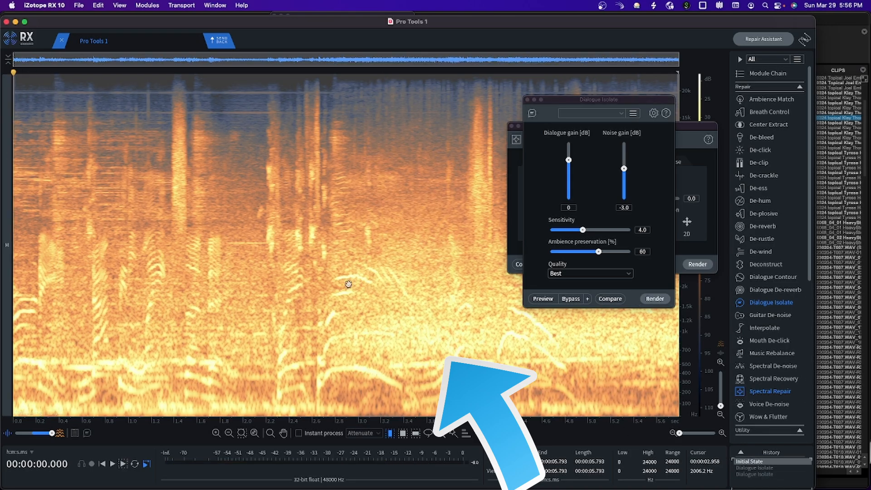
pyautogui.press('space')
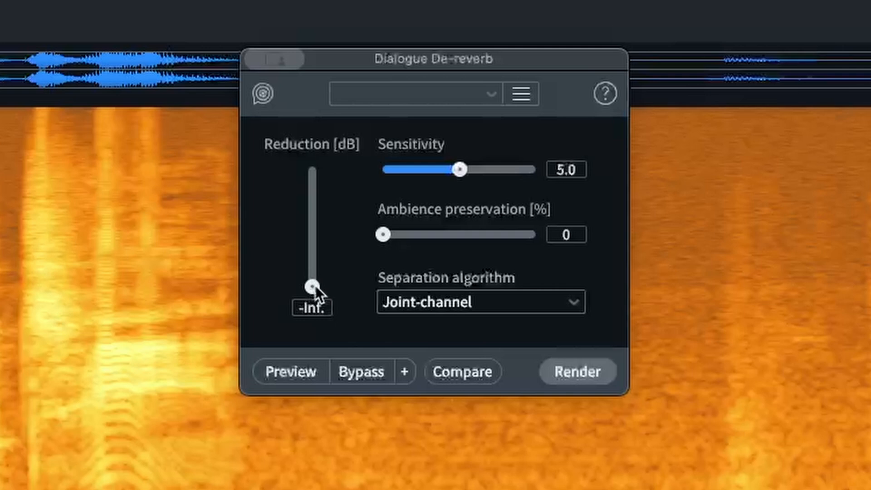
# In Dialogue De-reverb, set the reduction to -3.0 dB and sensitivity to 2.0, and raise the ambience preservation.
pyautogui.moveTo(314, 285); pyautogui.dragTo(312, 192)
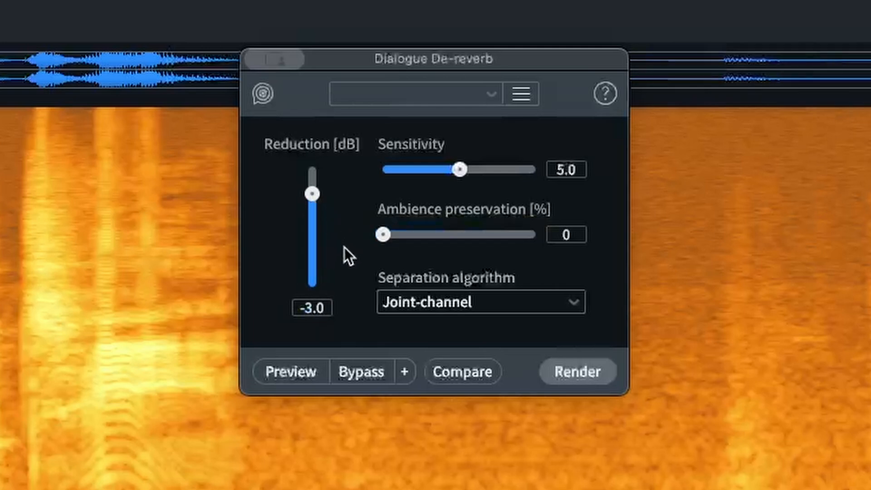
pyautogui.moveTo(459, 168); pyautogui.dragTo(430, 172)
pyautogui.moveTo(423, 171); pyautogui.dragTo(413, 168)
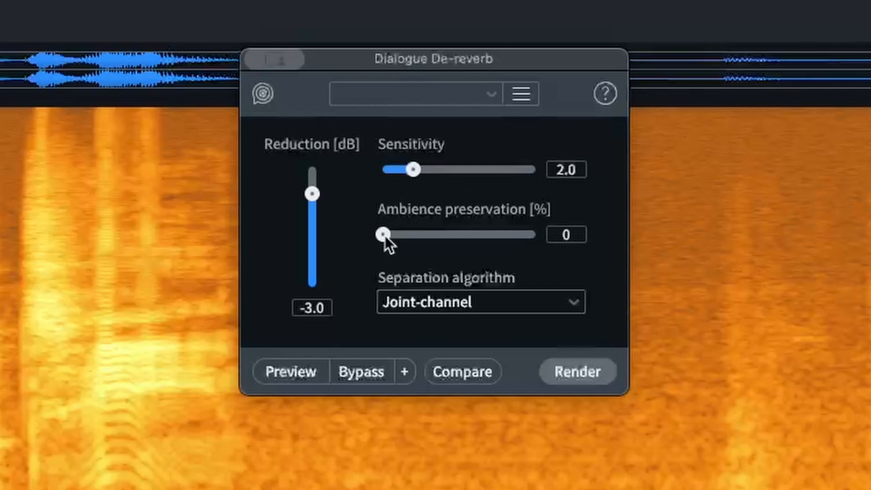
pyautogui.moveTo(382, 234); pyautogui.dragTo(490, 236)
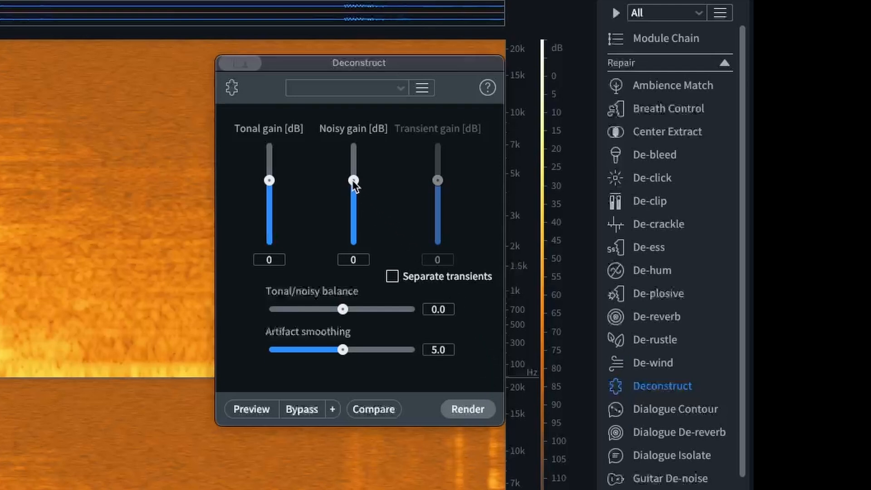
# In Deconstruct, set the noisy gain to -3.0 dB and the tonal/noisy balance to +1.5.
pyautogui.moveTo(353, 180); pyautogui.dragTo(353, 246)
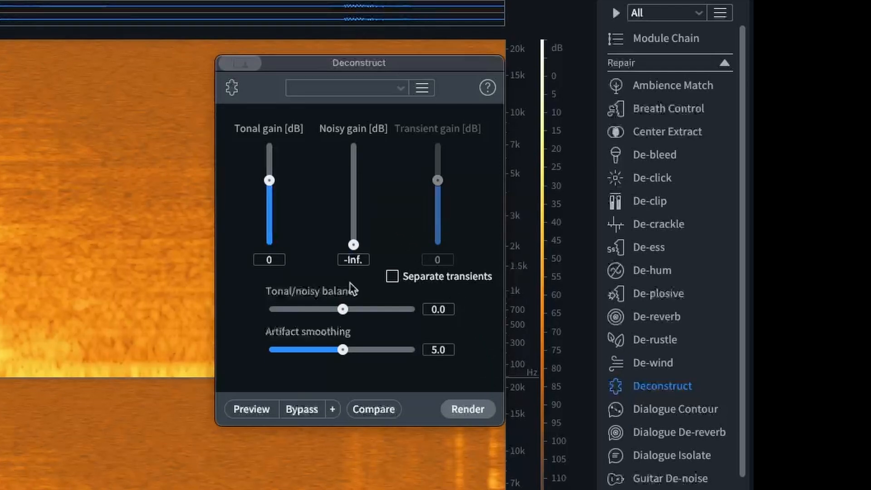
pyautogui.moveTo(343, 310); pyautogui.dragTo(469, 313)
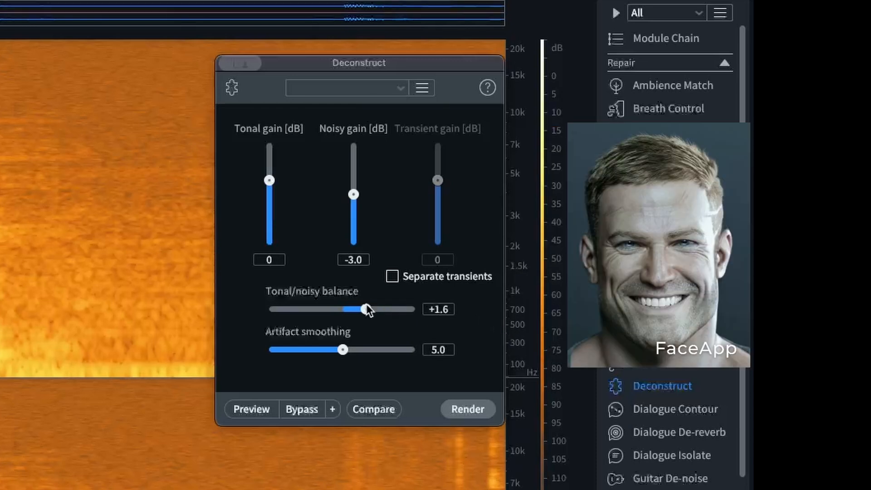
pyautogui.moveTo(366, 303); pyautogui.dragTo(364, 304)
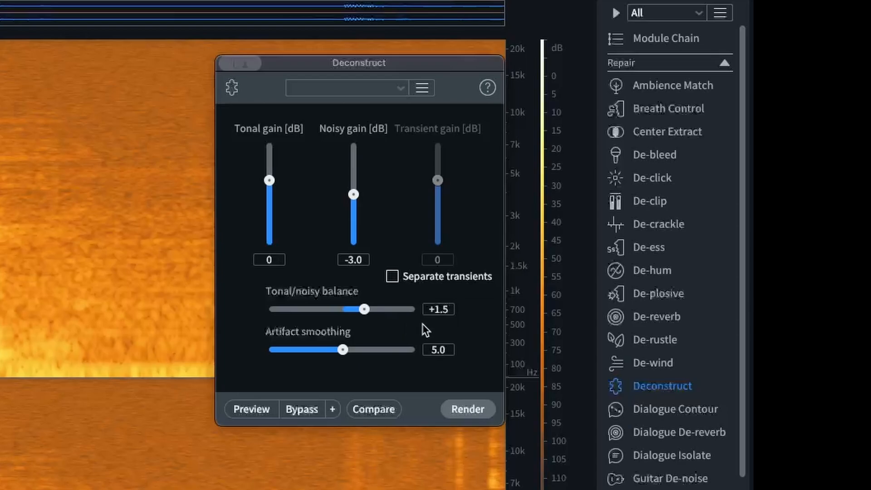